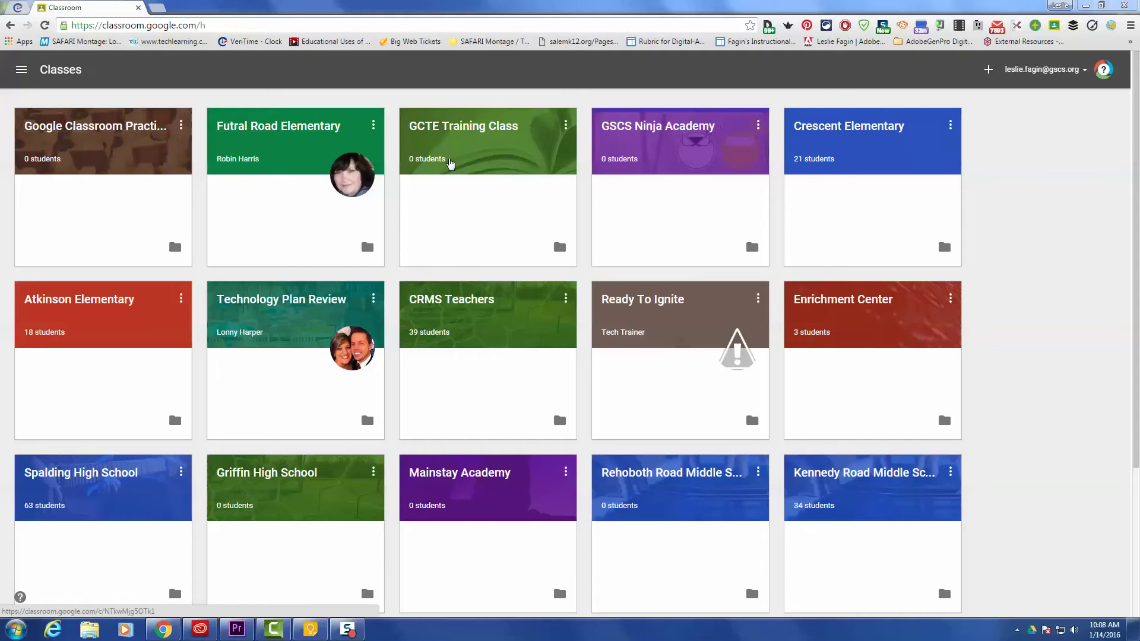
- Open the practice class and switch to its About tab
{"action": "left_click", "coordinate": [98, 126]}
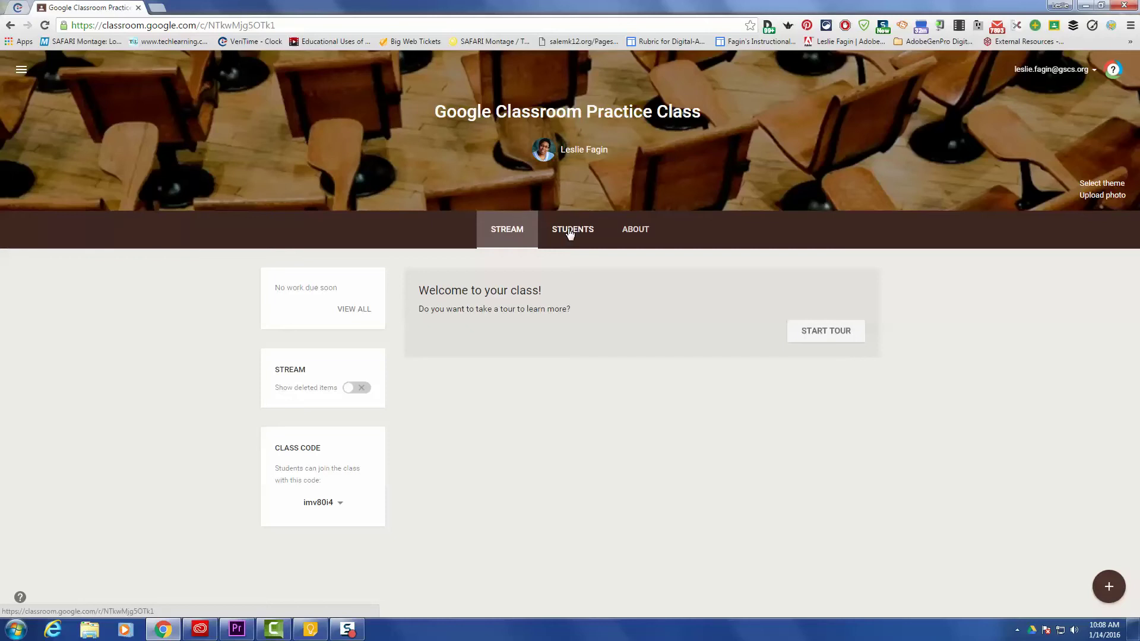
{"action": "left_click", "coordinate": [641, 233]}
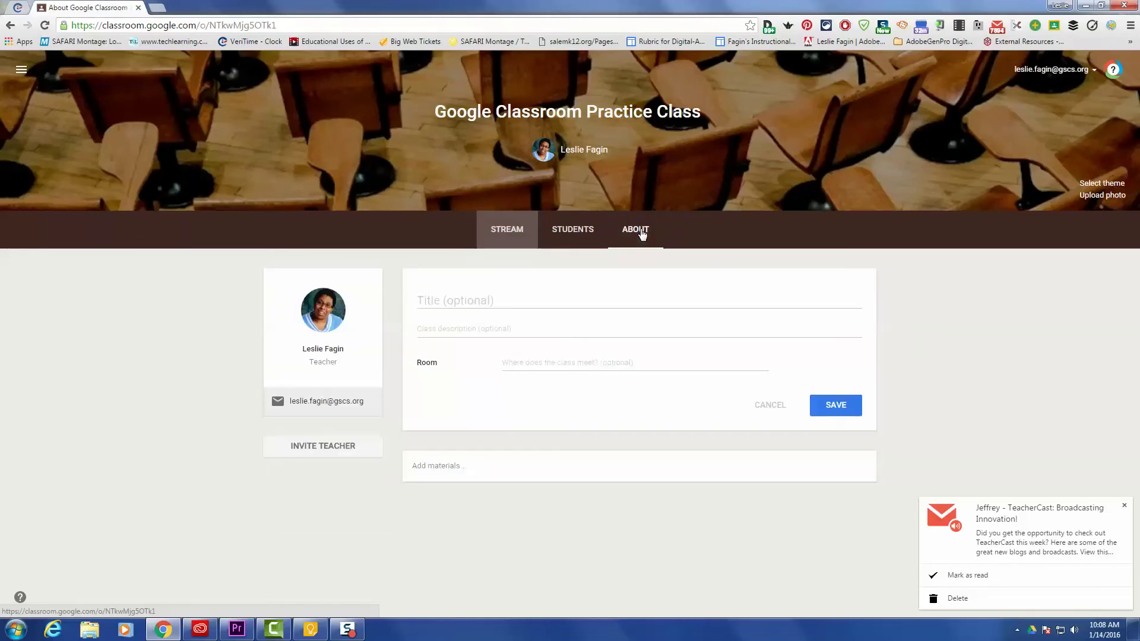
- Save the class title as 'Google Classroom Practice Class' and the room as 'Everywhere'
{"action": "left_click", "coordinate": [448, 300]}
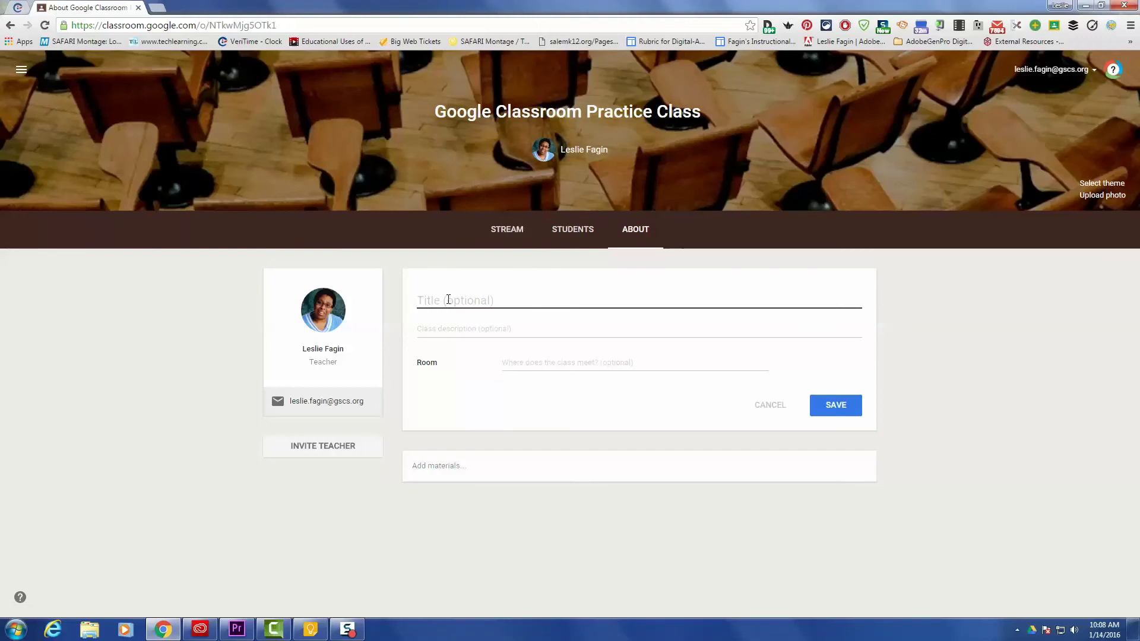
{"action": "type", "text": "Google Classroom Practice "}
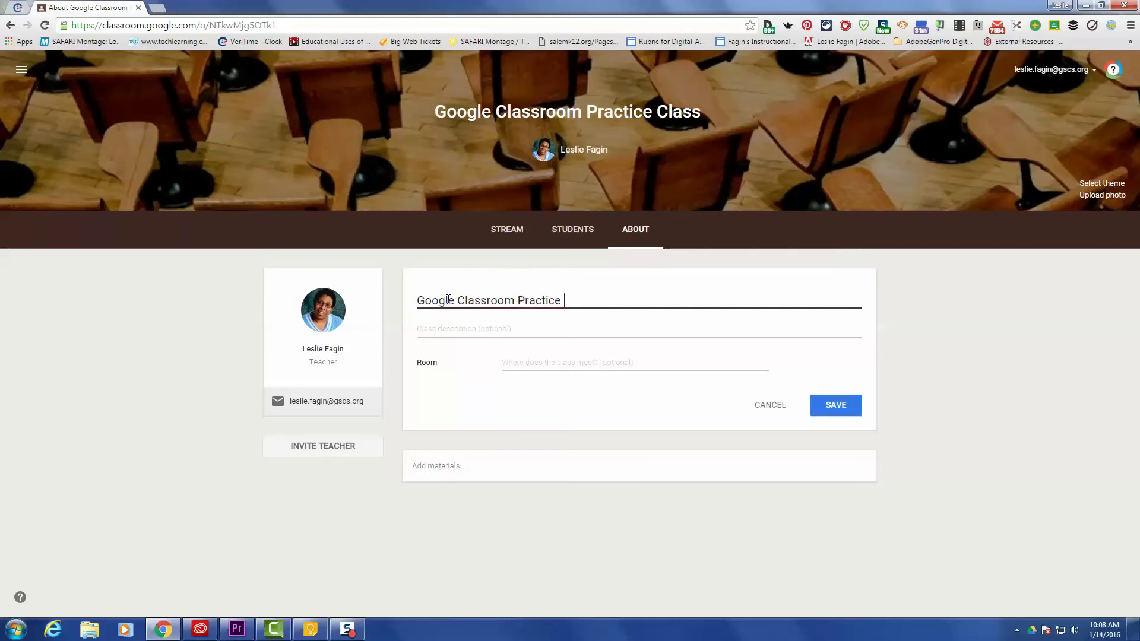
{"action": "type", "text": "Class"}
{"action": "left_click", "coordinate": [530, 365]}
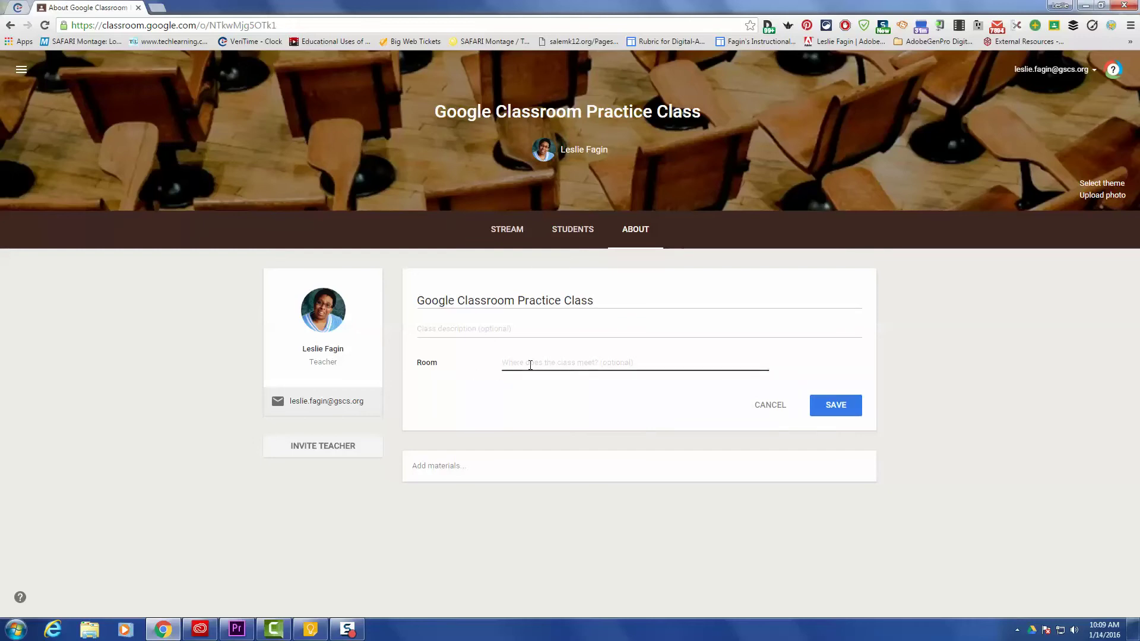
{"action": "type", "text": "Everywhere"}
{"action": "left_click", "coordinate": [828, 405]}
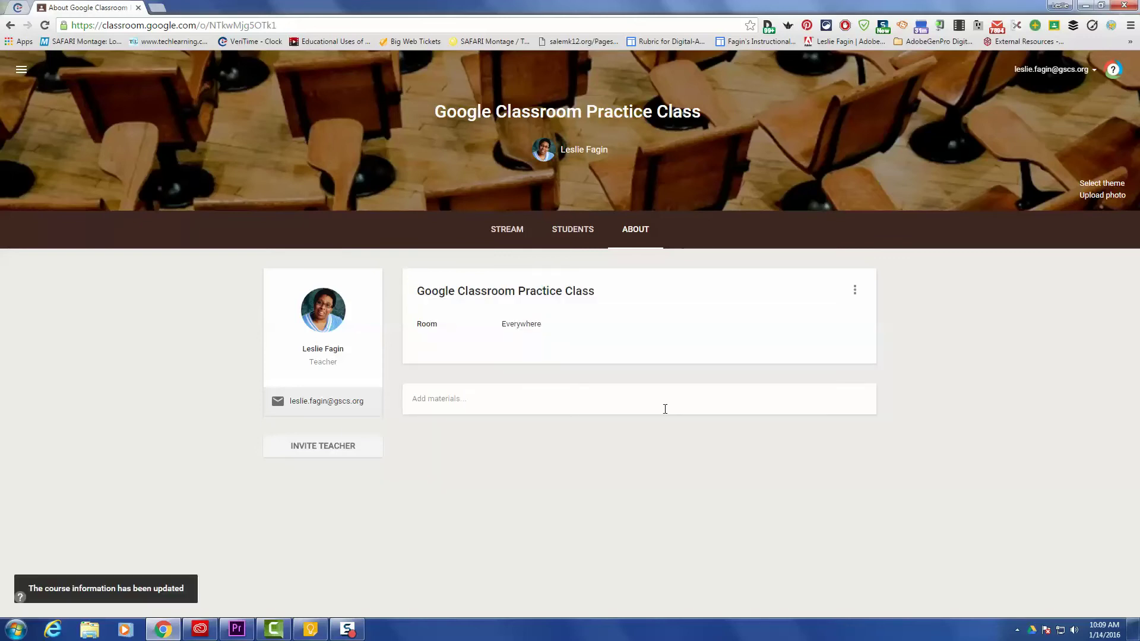
- Add a new class material titled 'Video to be watched at the beginning of semester'
{"action": "left_click", "coordinate": [855, 291]}
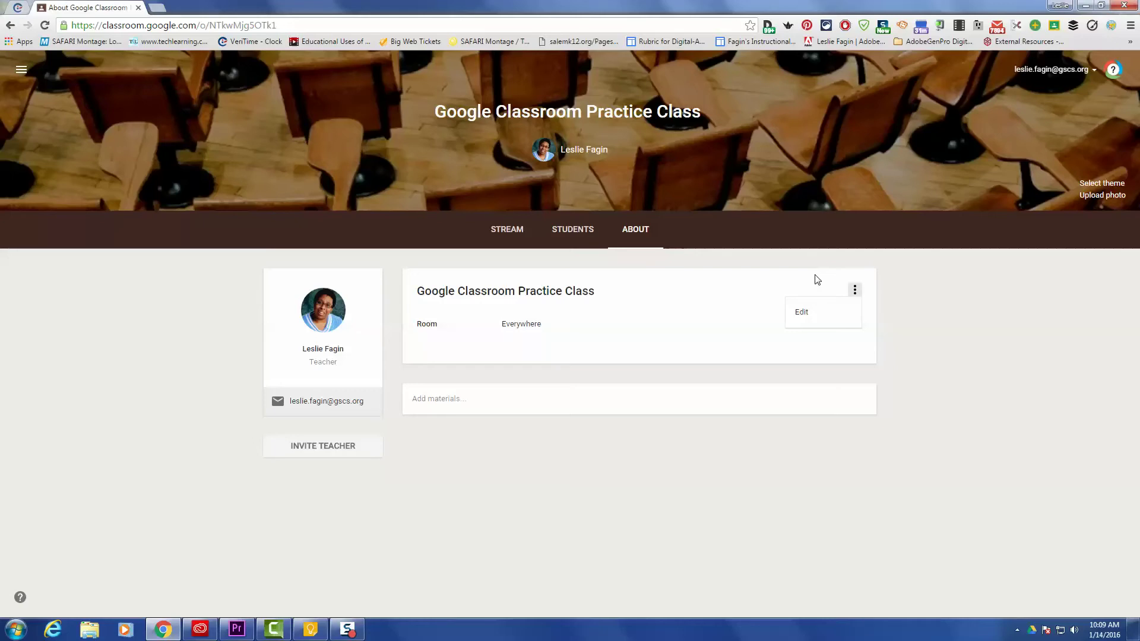
{"action": "left_click", "coordinate": [759, 289]}
{"action": "left_click", "coordinate": [421, 400]}
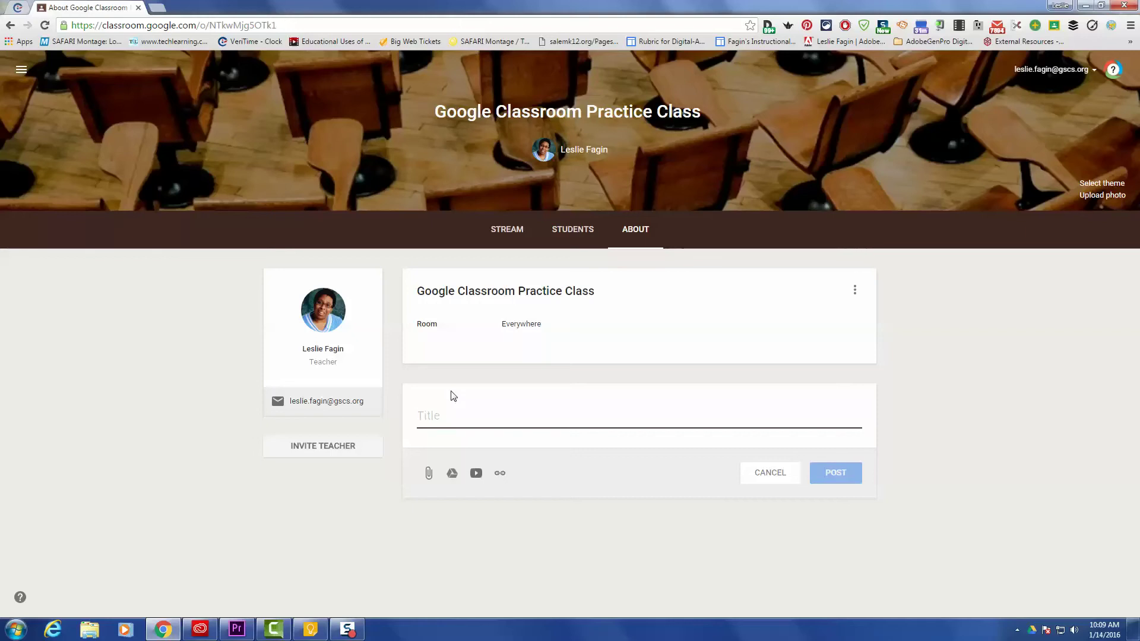
{"action": "type", "text": "Video to be watched at the beginni"}
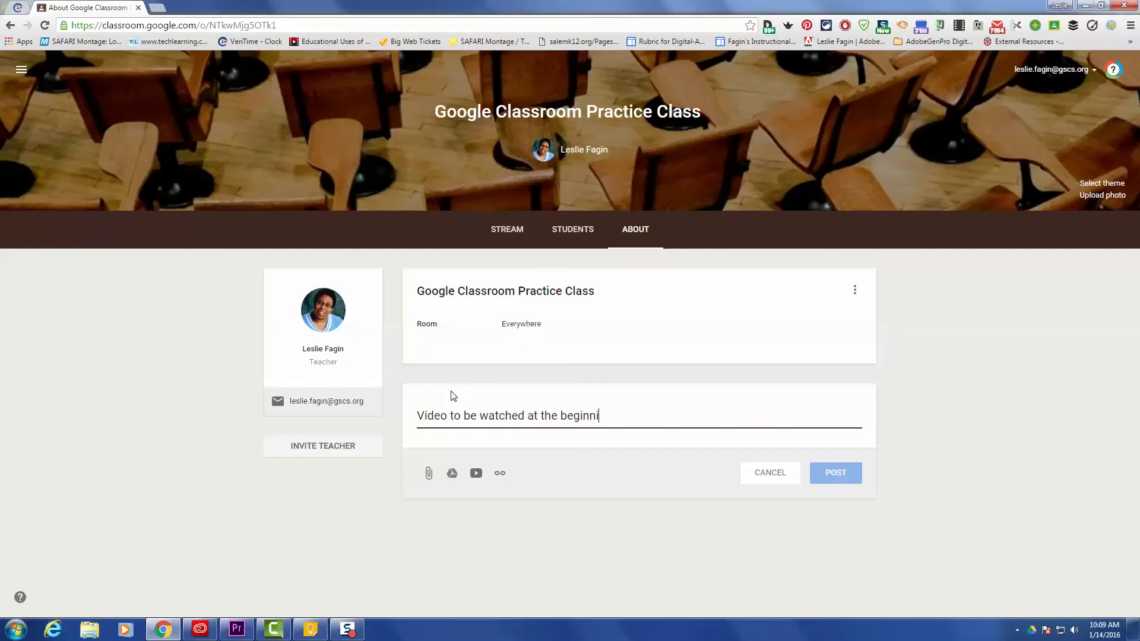
{"action": "type", "text": "ng of semester"}
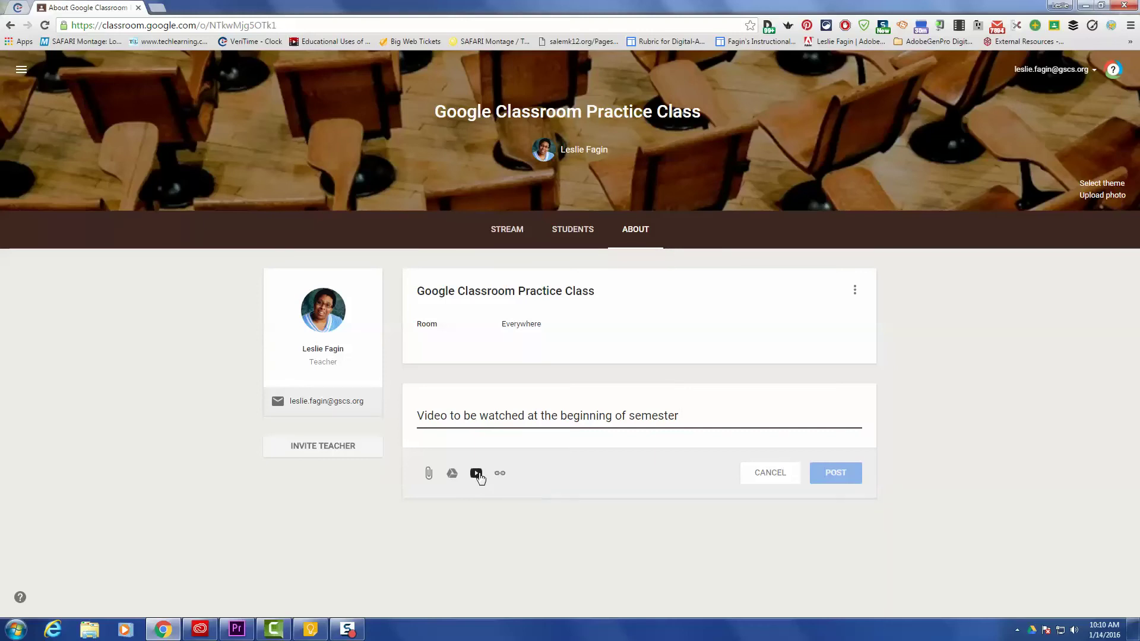
- Search YouTube for 'google classroom' and attach '50 Things You Can Do With Google Classroom'
{"action": "left_click", "coordinate": [476, 474]}
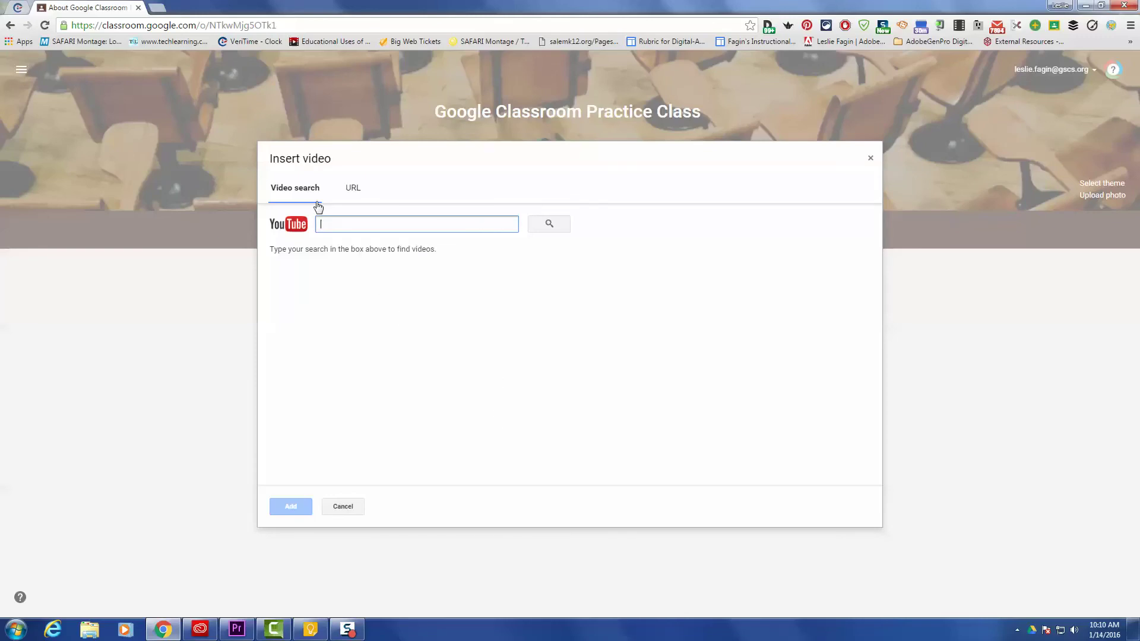
{"action": "left_click", "coordinate": [354, 190]}
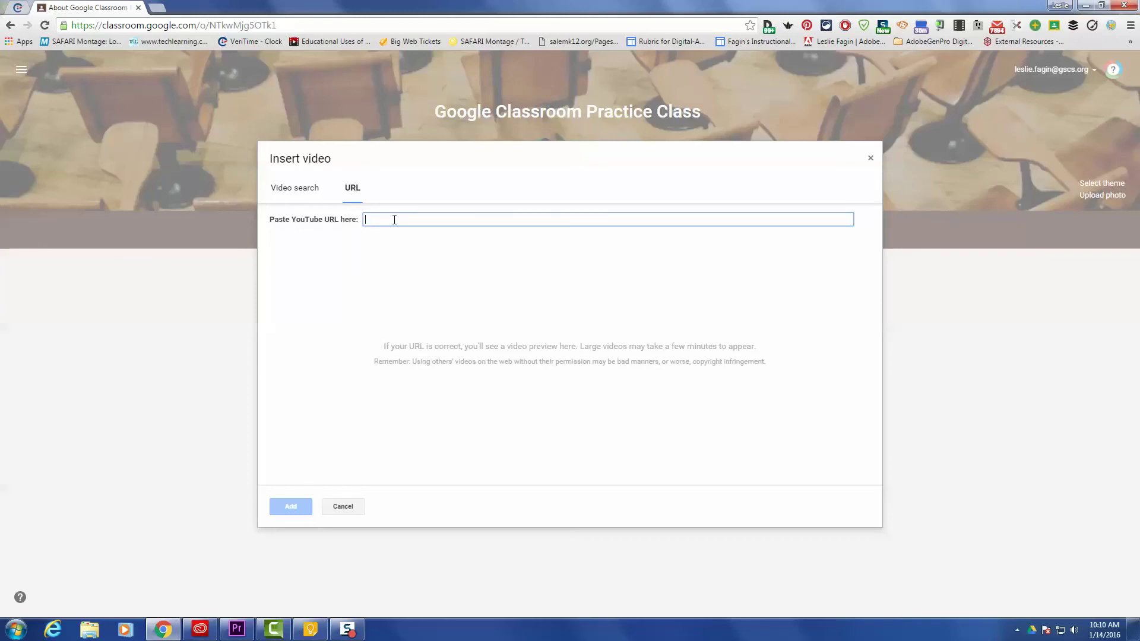
{"action": "left_click", "coordinate": [310, 194]}
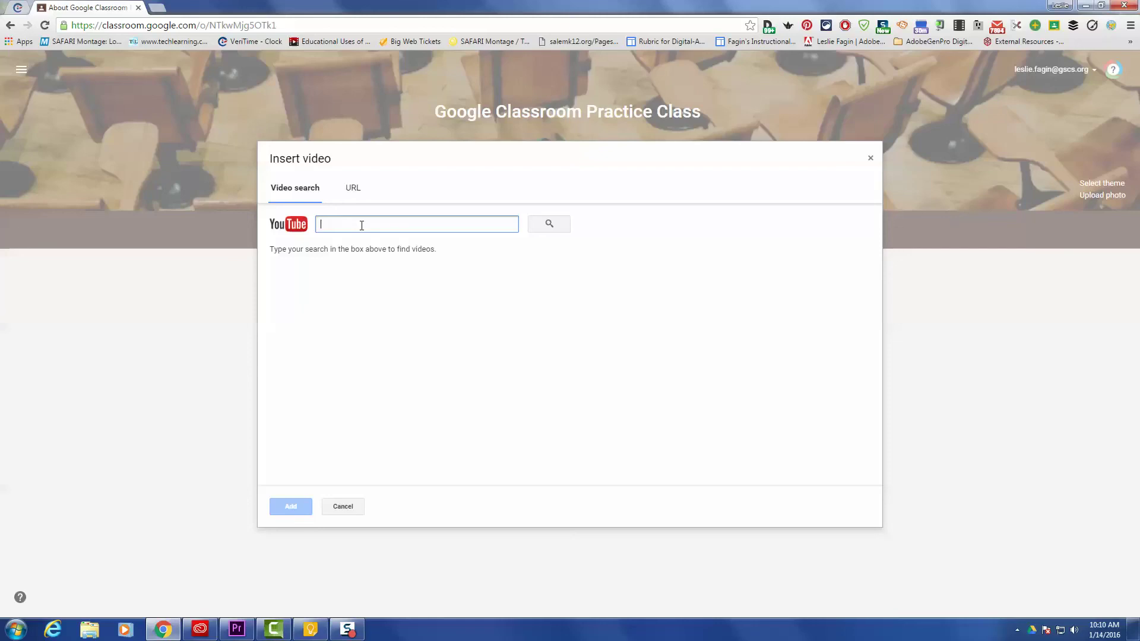
{"action": "type", "text": "go"}
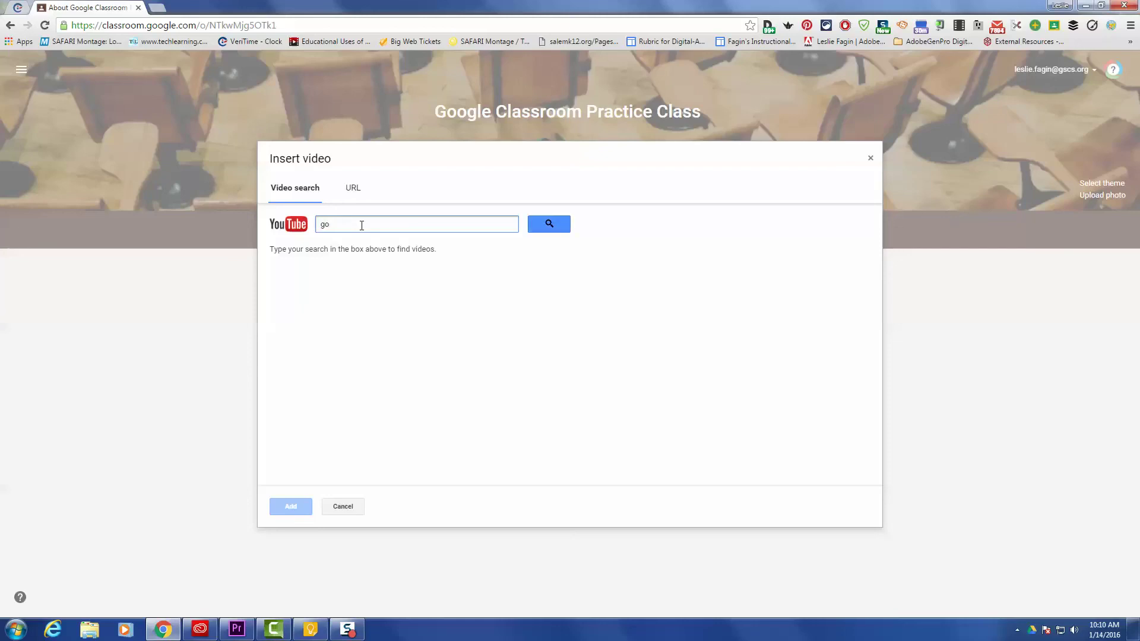
{"action": "type", "text": "oogle"}
{"action": "key", "text": "BackSpace"}
{"action": "key", "text": "BackSpace"}
{"action": "key", "text": "BackSpace"}
{"action": "key", "text": "BackSpace"}
{"action": "key", "text": "BackSpace"}
{"action": "type", "text": "gle classroom"}
{"action": "left_click", "coordinate": [552, 227]}
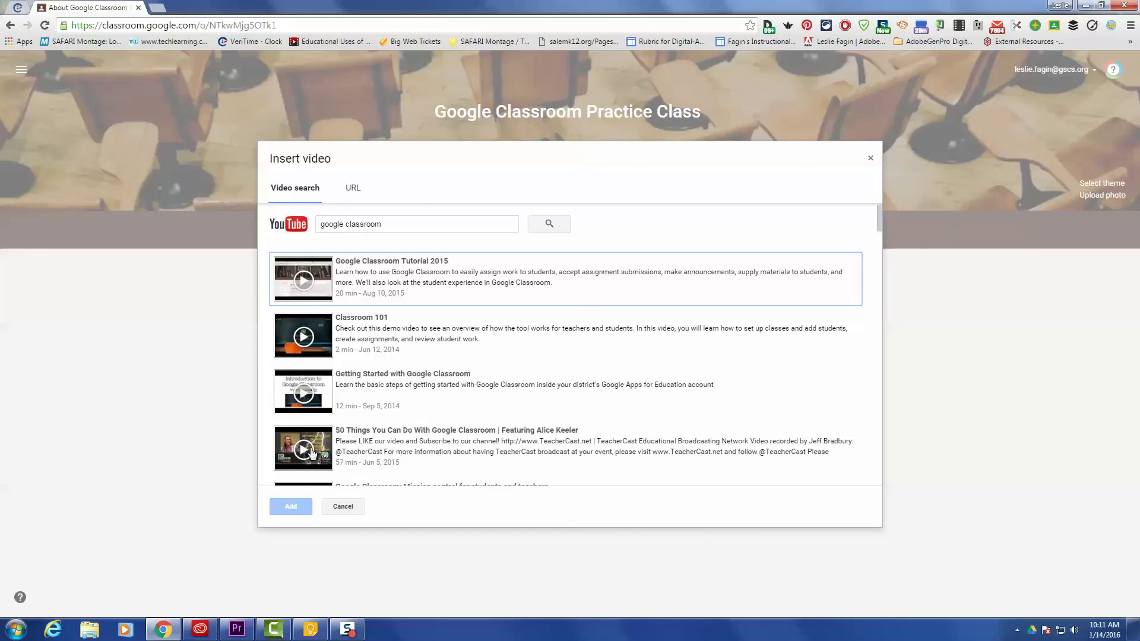
{"action": "left_click", "coordinate": [299, 448]}
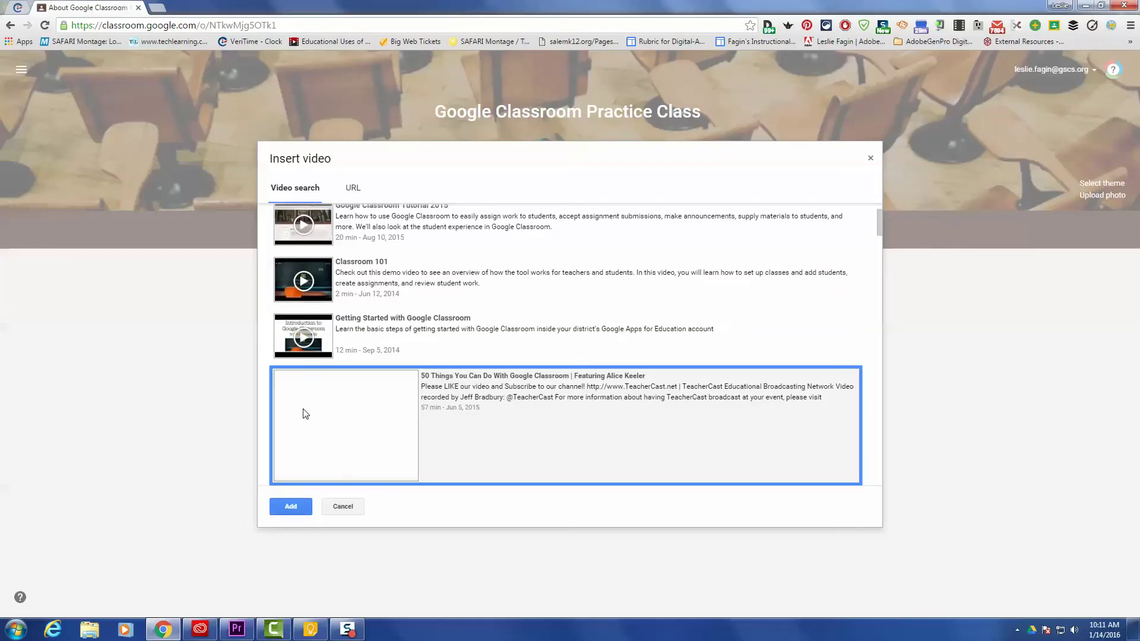
{"action": "left_click", "coordinate": [290, 507]}
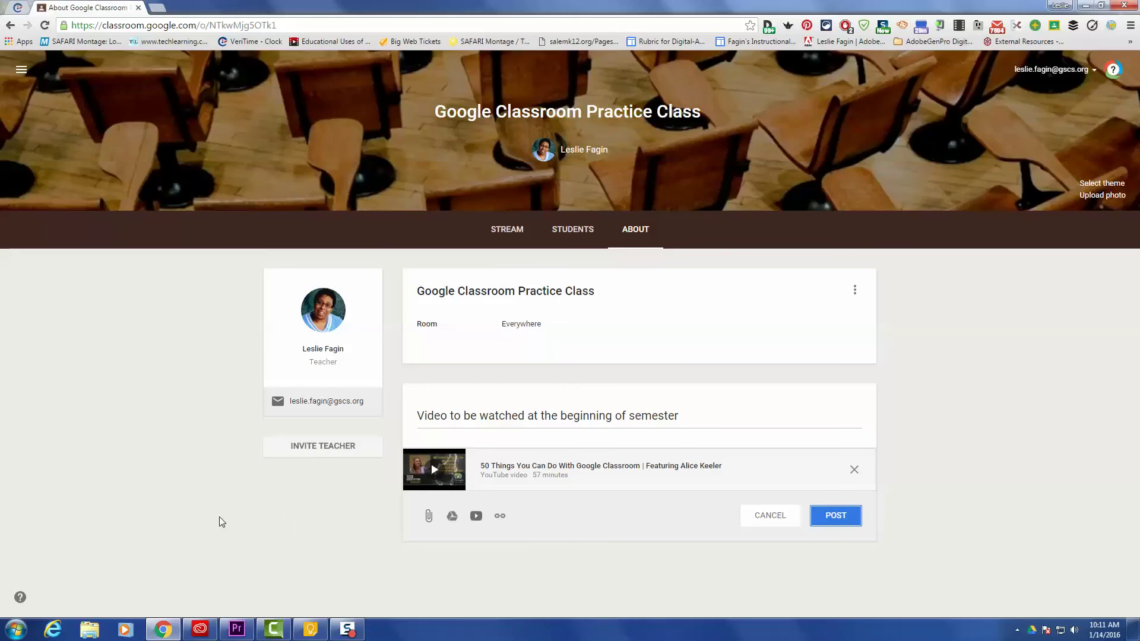
- Post the 'Video to be watched at the beginning of semester' material with its attached video
{"action": "left_click", "coordinate": [834, 518]}
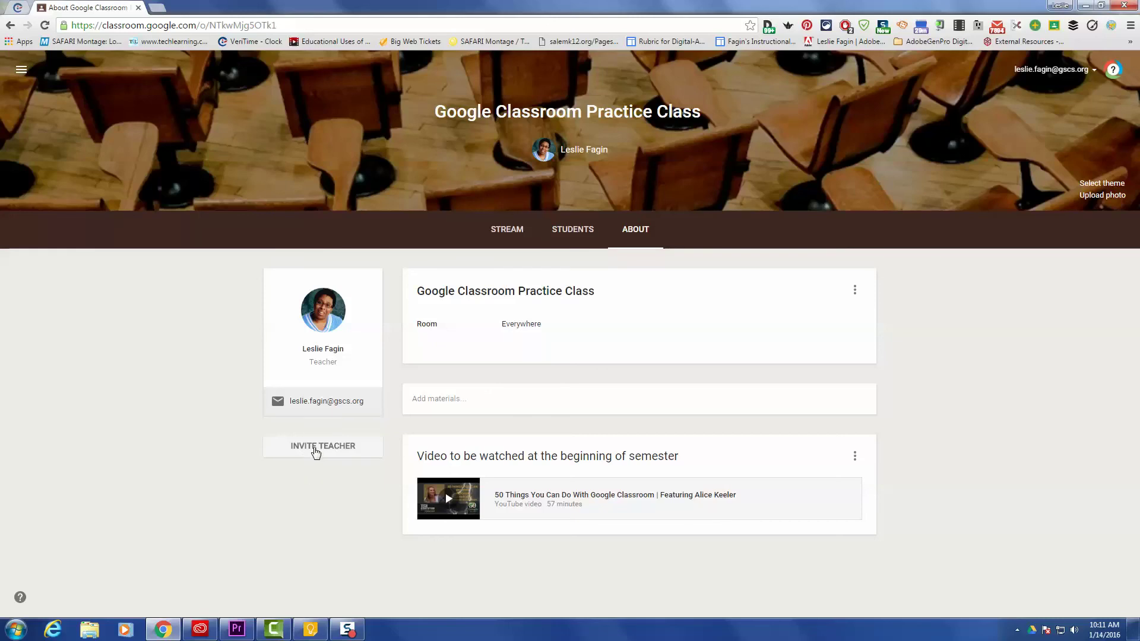
- In the teacher invite dialog, search contacts for the co-teacher's name and select the first match
{"action": "left_click", "coordinate": [315, 452]}
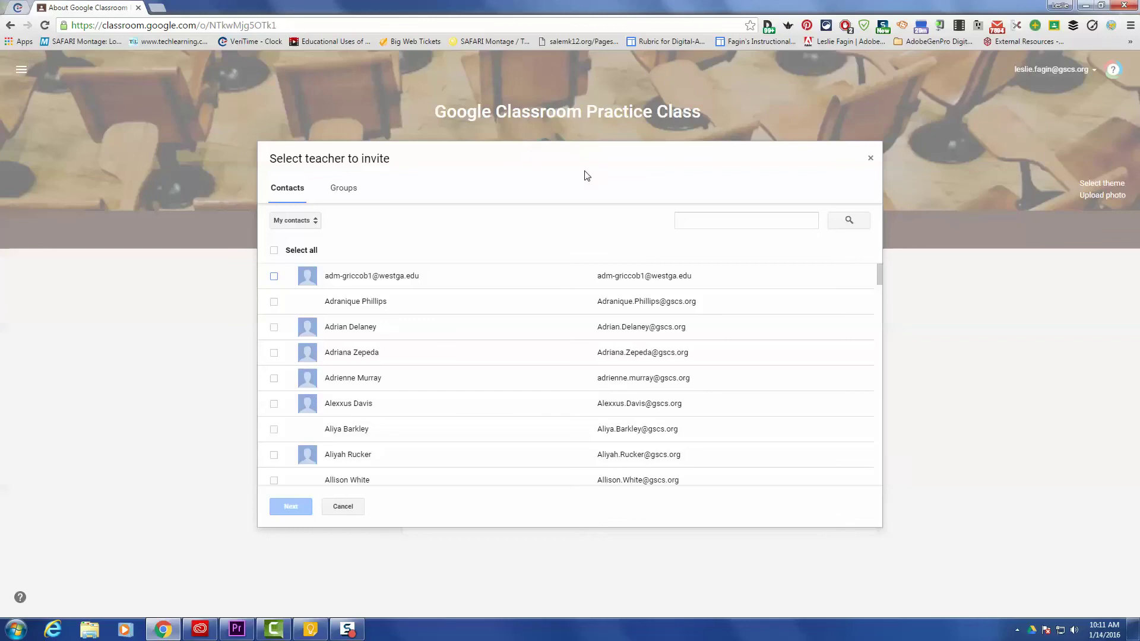
{"action": "left_click", "coordinate": [692, 222]}
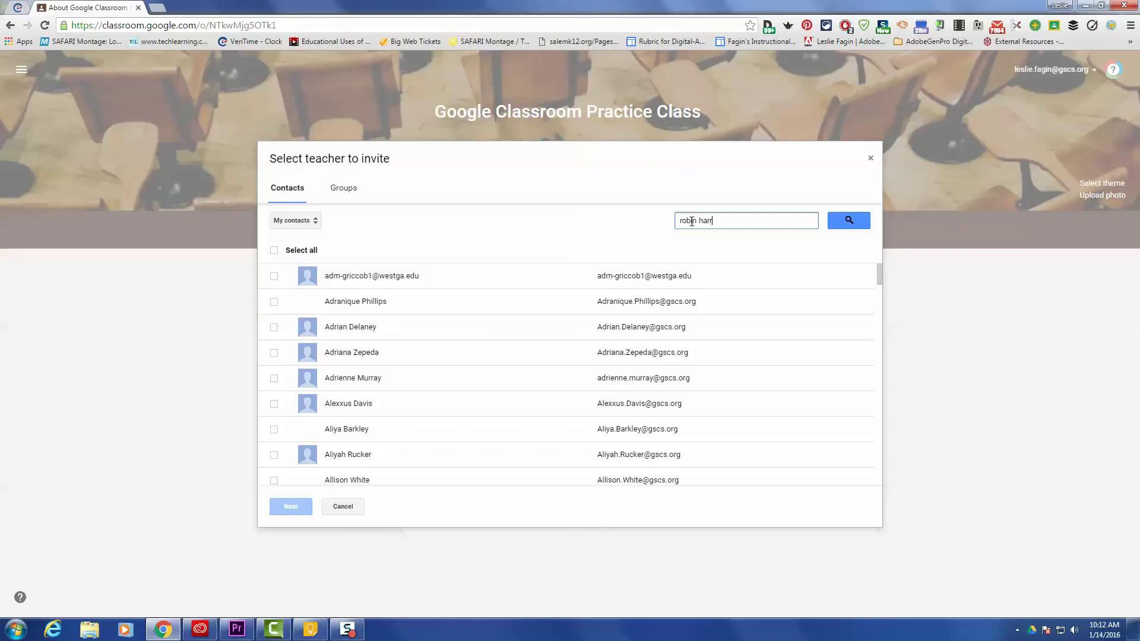
{"action": "left_click", "coordinate": [853, 224]}
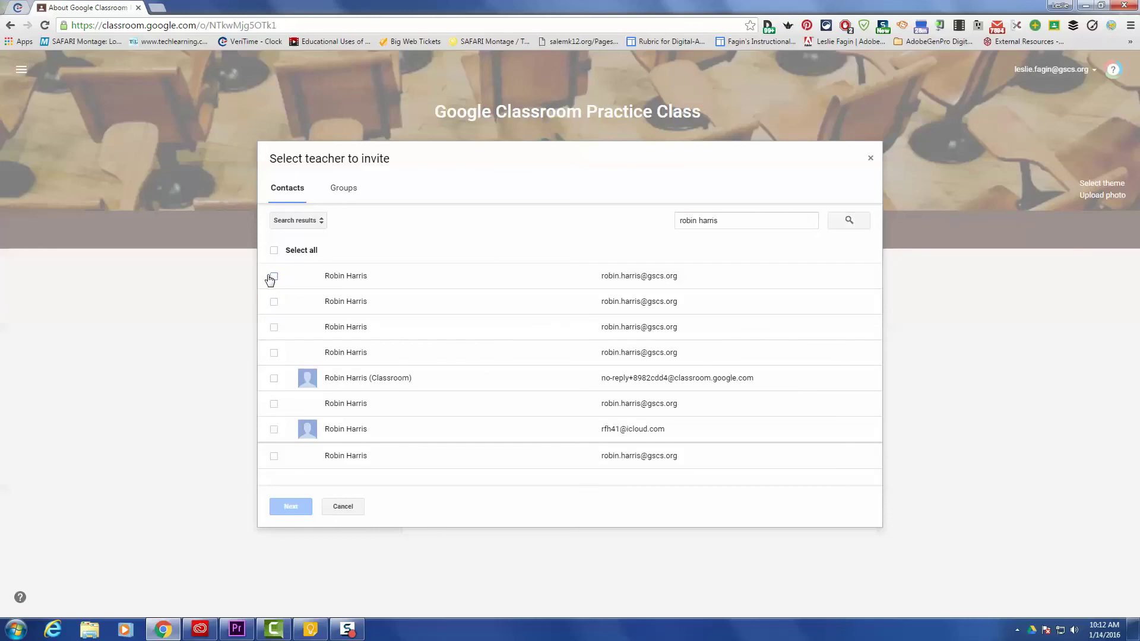
{"action": "left_click", "coordinate": [275, 281]}
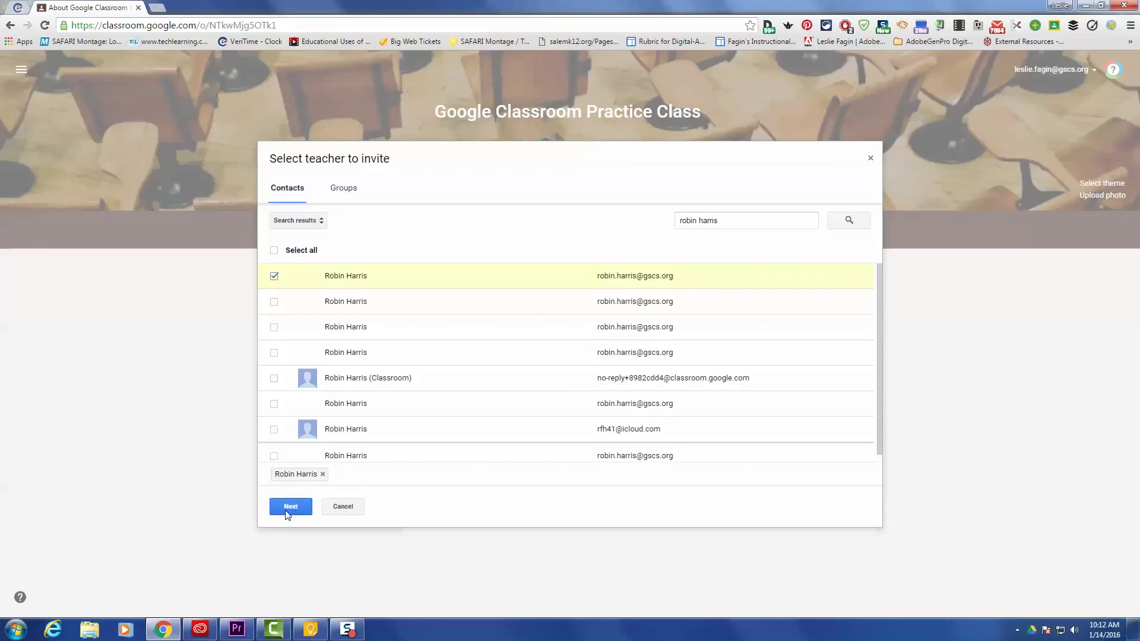
- Confirm and send the co-teacher invitation, then view them listed as invited
{"action": "left_click", "coordinate": [289, 508]}
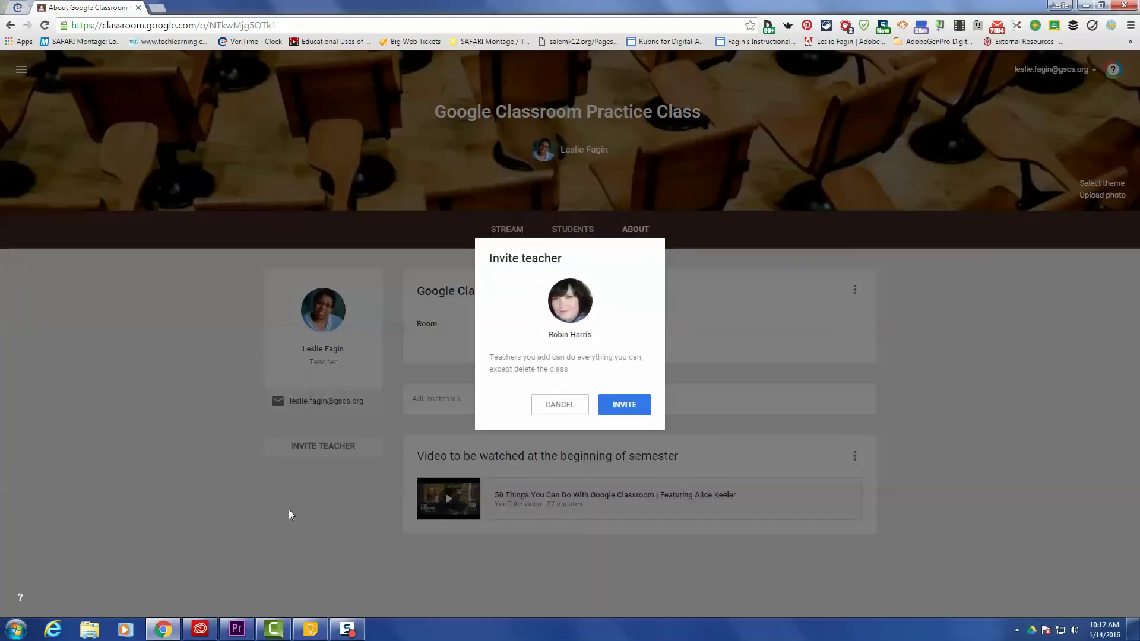
{"action": "left_click", "coordinate": [631, 405]}
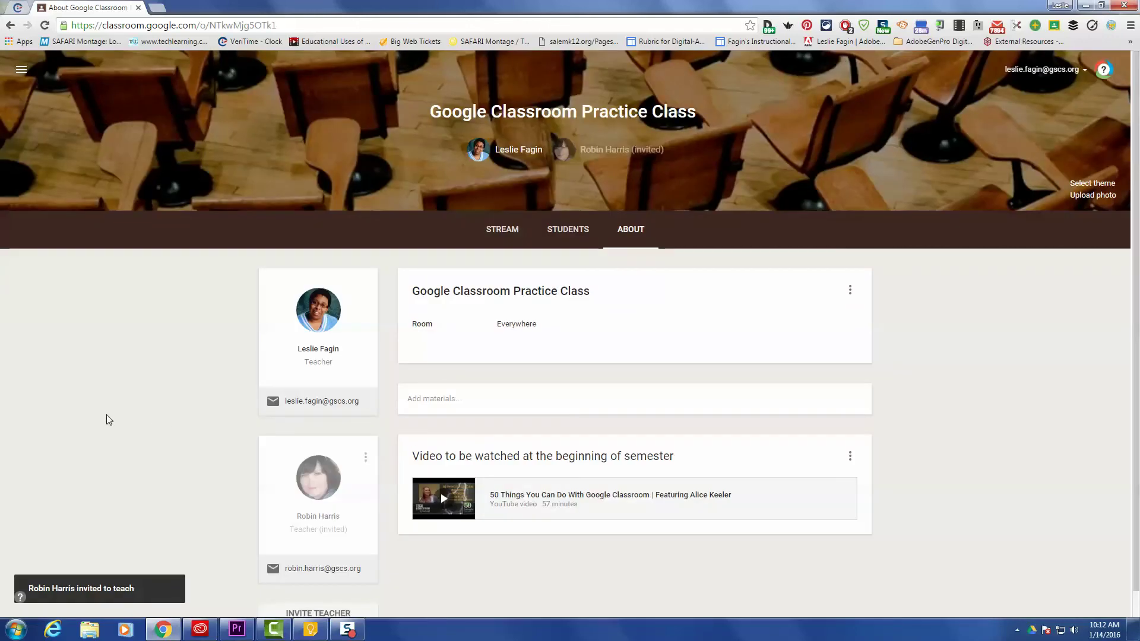
{"action": "scroll", "coordinate": [112, 348], "scroll_direction": "down", "scroll_amount": 1}
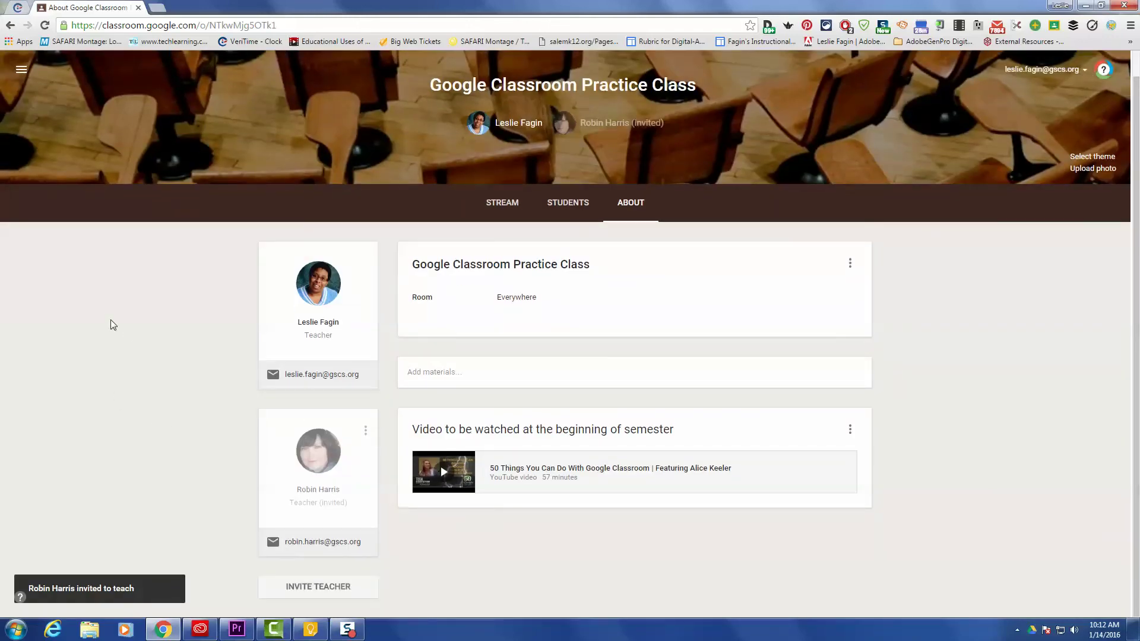